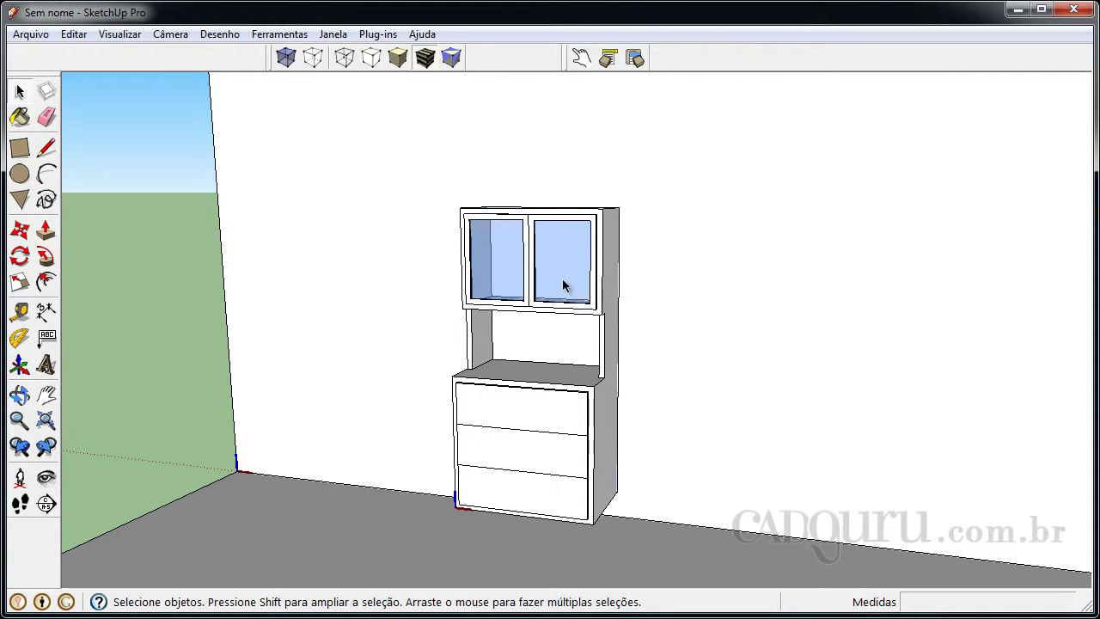
Step: Open the model's structure outline and unhide the Porta d and Porta e components inside Móvel
{"action": "left_click", "coordinate": [334, 35]}
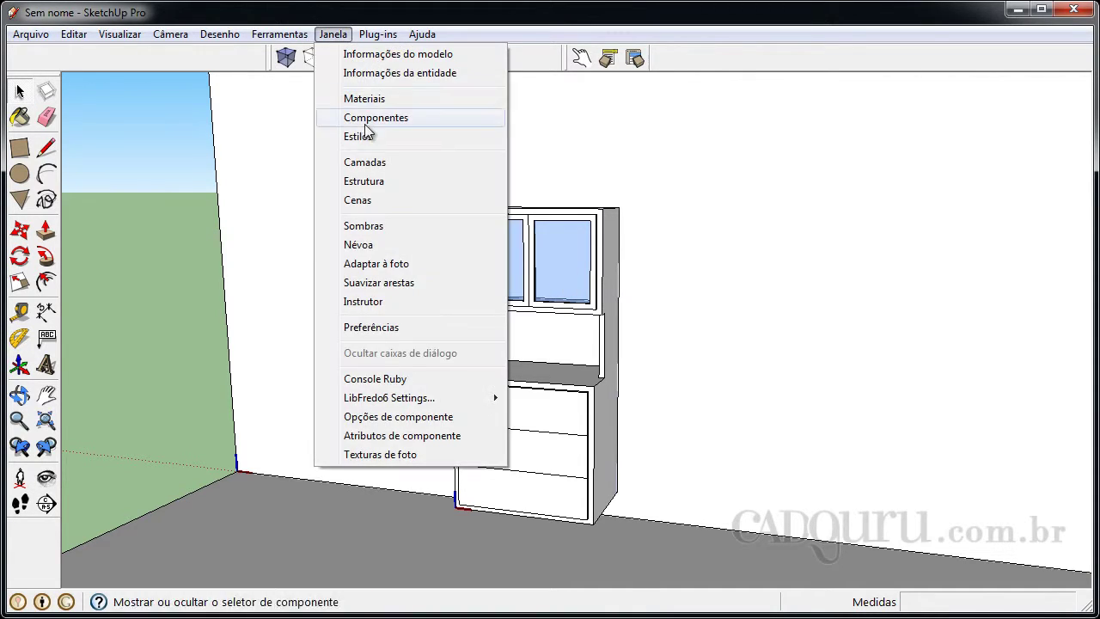
{"action": "left_click", "coordinate": [364, 181]}
{"action": "left_click_drag", "start_coordinate": [555, 115], "coordinate": [788, 135]}
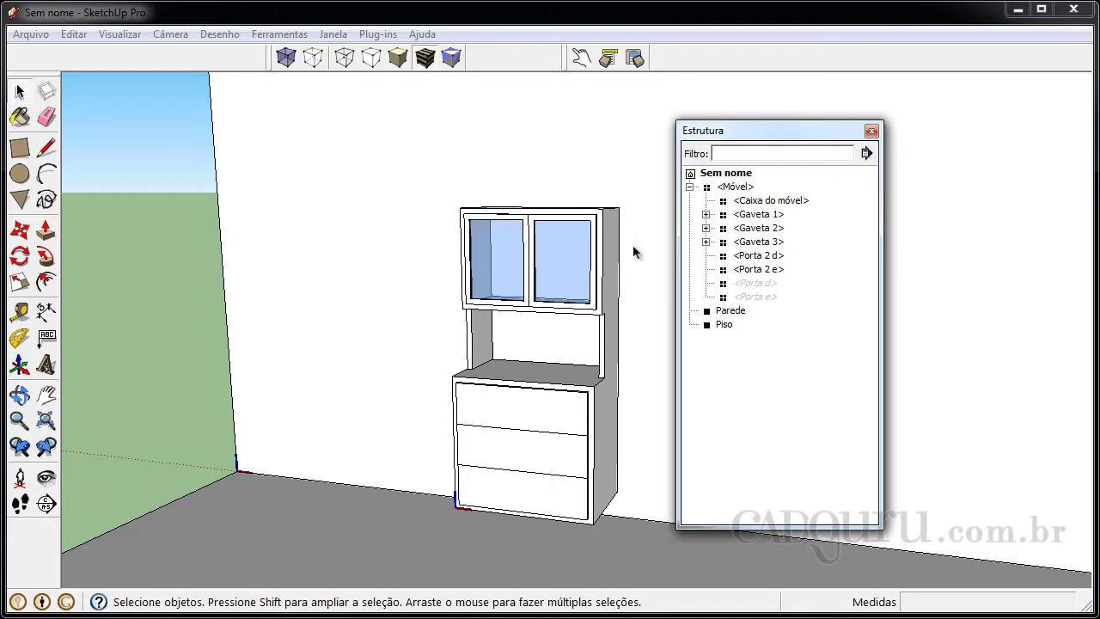
{"action": "right_click", "coordinate": [761, 285]}
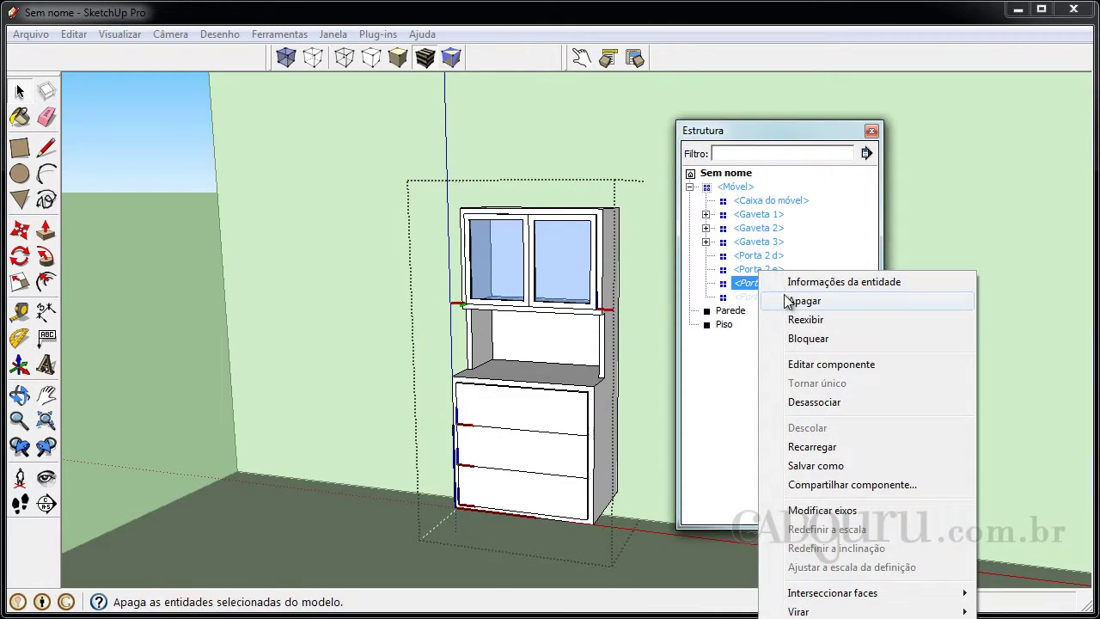
{"action": "left_click", "coordinate": [826, 323]}
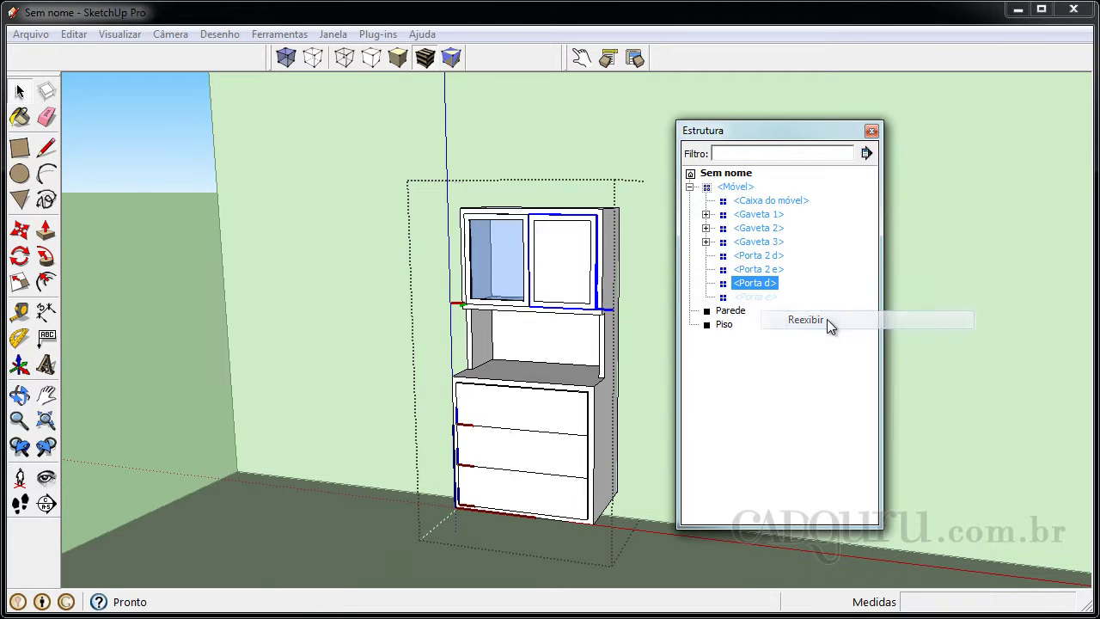
{"action": "left_click", "coordinate": [746, 298]}
{"action": "right_click", "coordinate": [751, 297]}
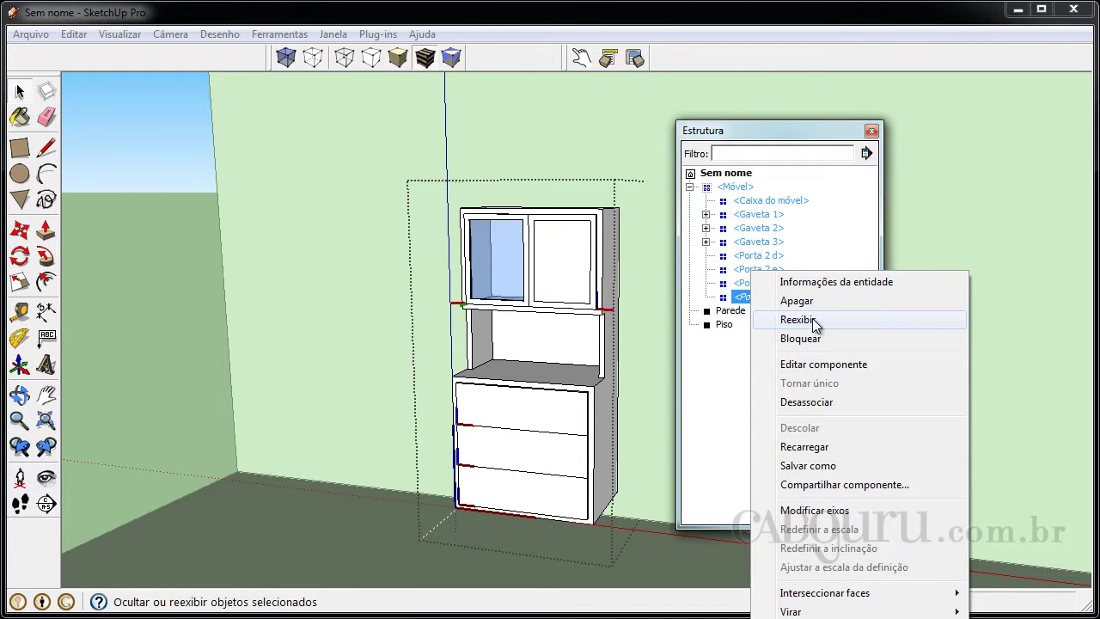
{"action": "left_click", "coordinate": [842, 320]}
{"action": "left_click", "coordinate": [334, 430]}
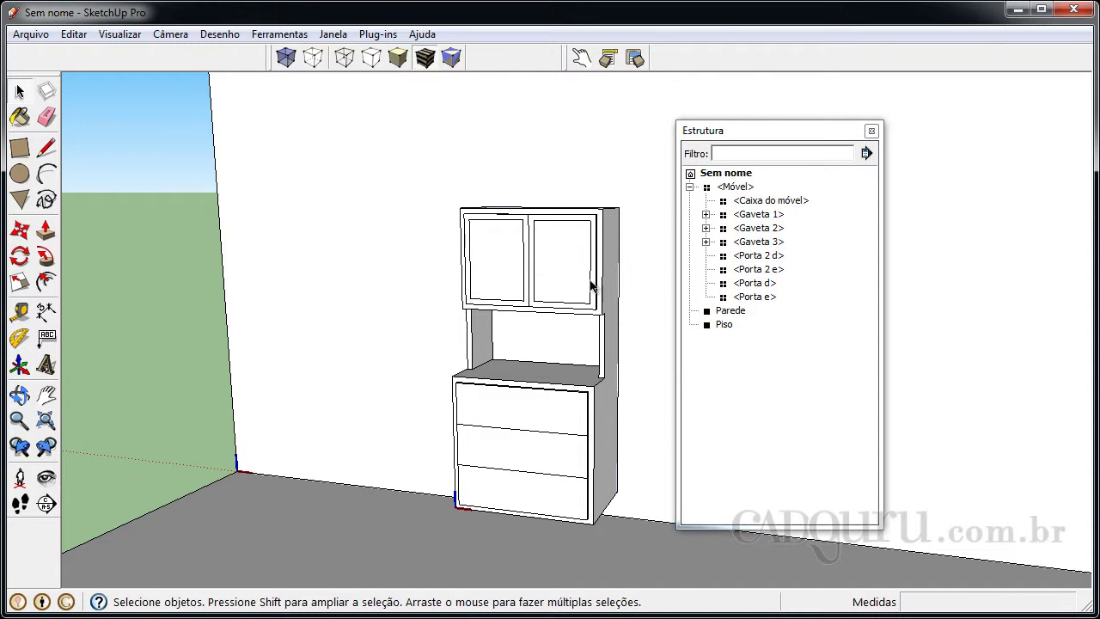
Step: Show the component attributes of the Móvel cabinet, with the attributes window resized and placed beside the cabinet
{"action": "middle_click_drag", "start_coordinate": [606, 262], "coordinate": [563, 289]}
{"action": "scroll", "coordinate": [564, 290], "scroll_direction": "down", "scroll_amount": 3}
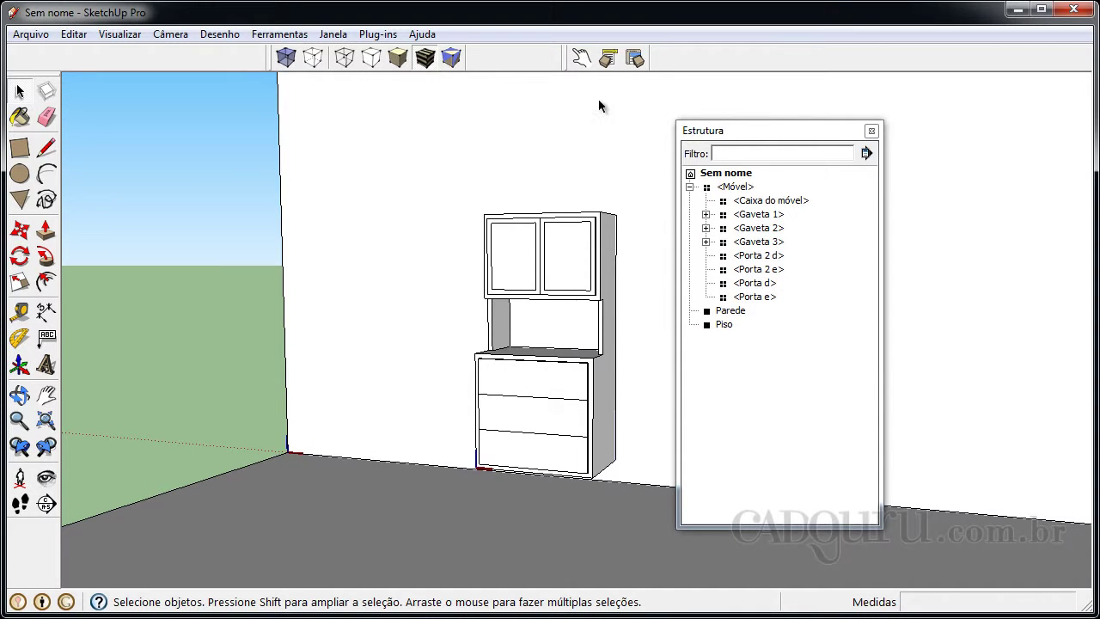
{"action": "left_click", "coordinate": [634, 57]}
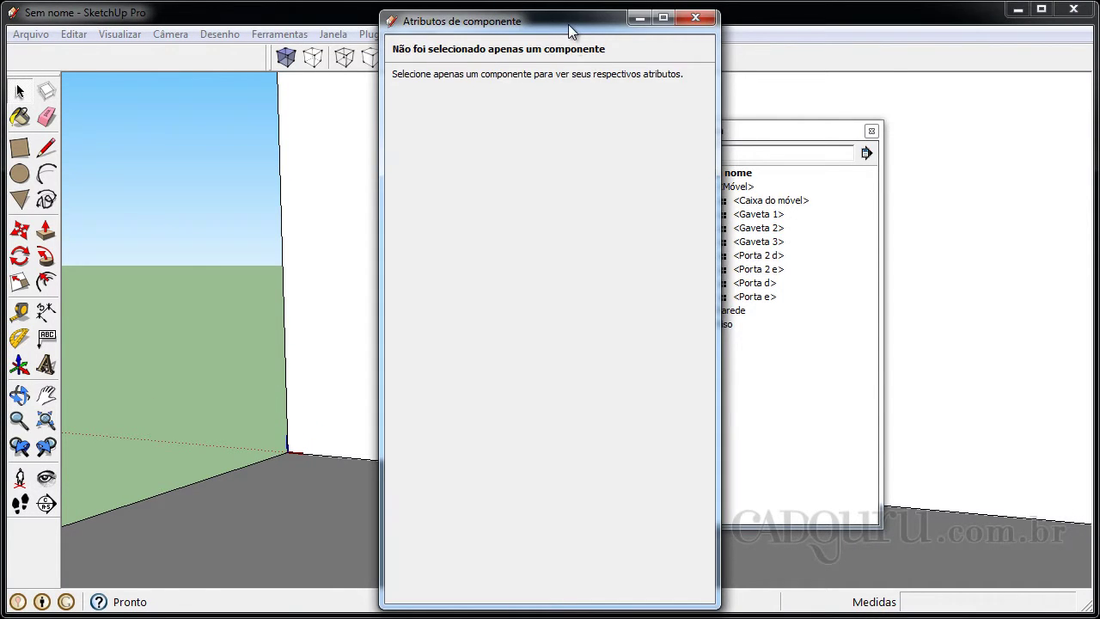
{"action": "left_click_drag", "start_coordinate": [570, 25], "coordinate": [305, 102]}
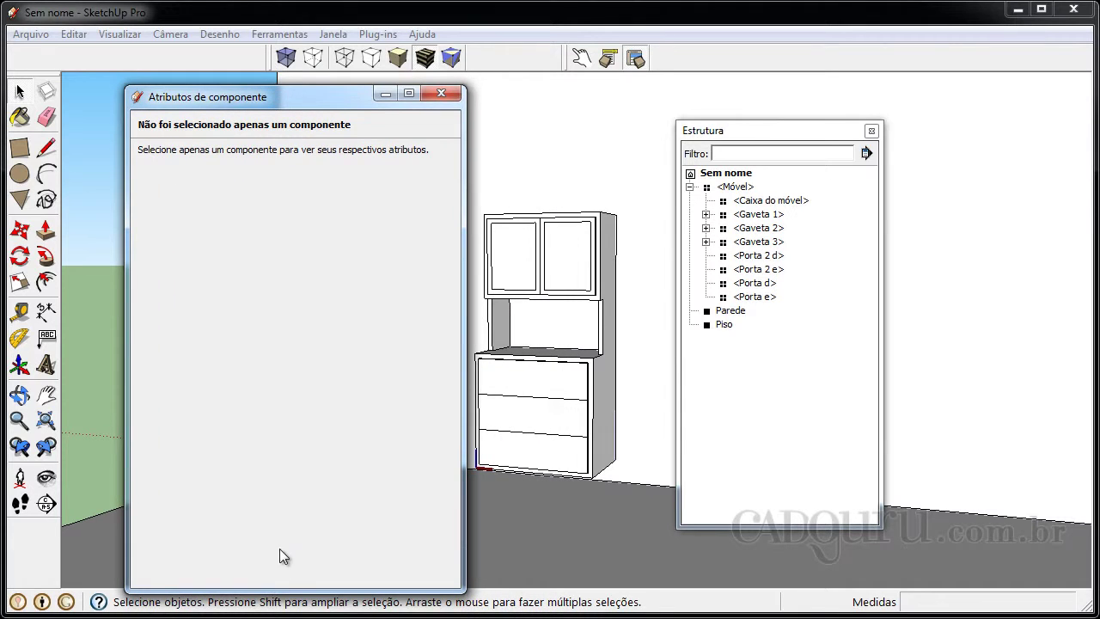
{"action": "left_click_drag", "start_coordinate": [291, 591], "coordinate": [289, 469]}
{"action": "left_click_drag", "start_coordinate": [302, 103], "coordinate": [288, 142]}
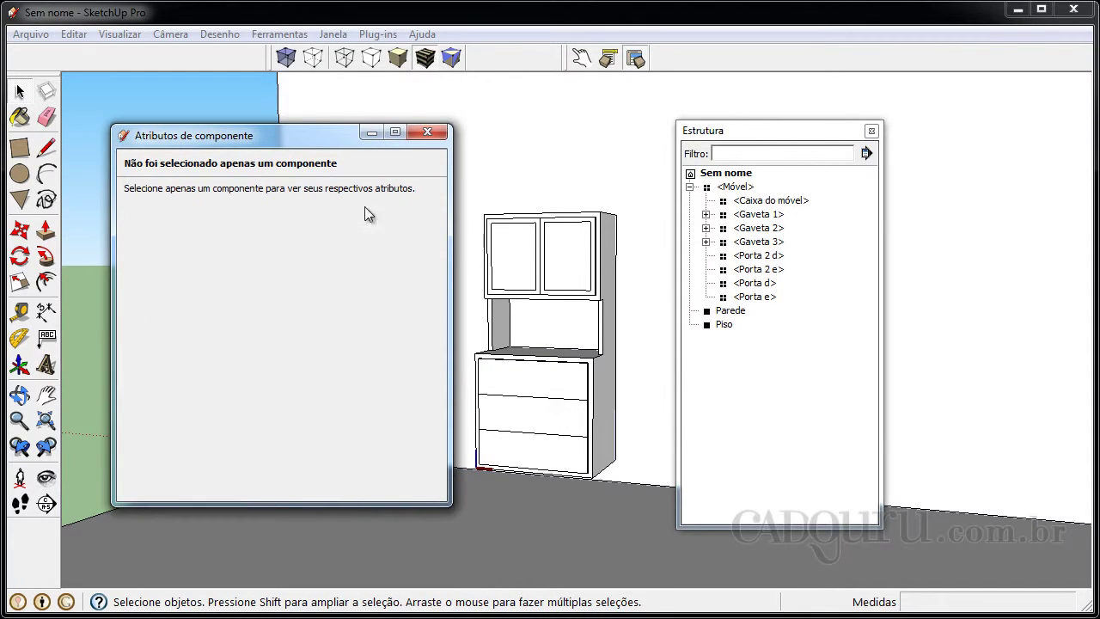
{"action": "left_click", "coordinate": [503, 270]}
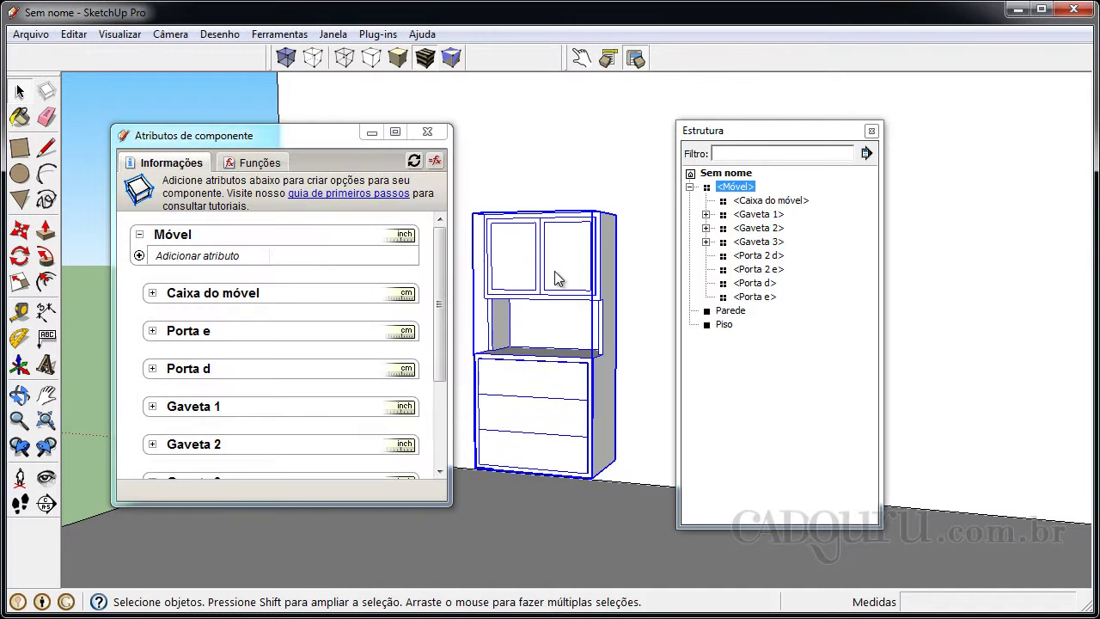
{"action": "left_click_drag", "start_coordinate": [438, 304], "coordinate": [446, 347]}
{"action": "scroll", "coordinate": [447, 348], "scroll_direction": "up", "scroll_amount": 1}
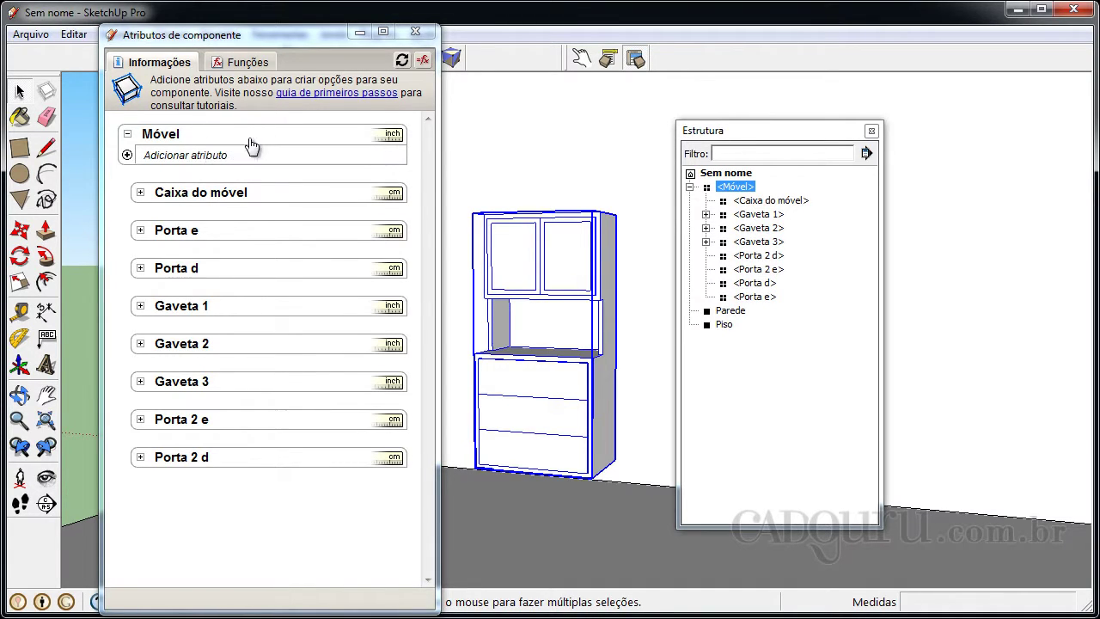
Step: Add a custom attribute named Porta to the Móvel component
{"action": "left_click", "coordinate": [126, 157]}
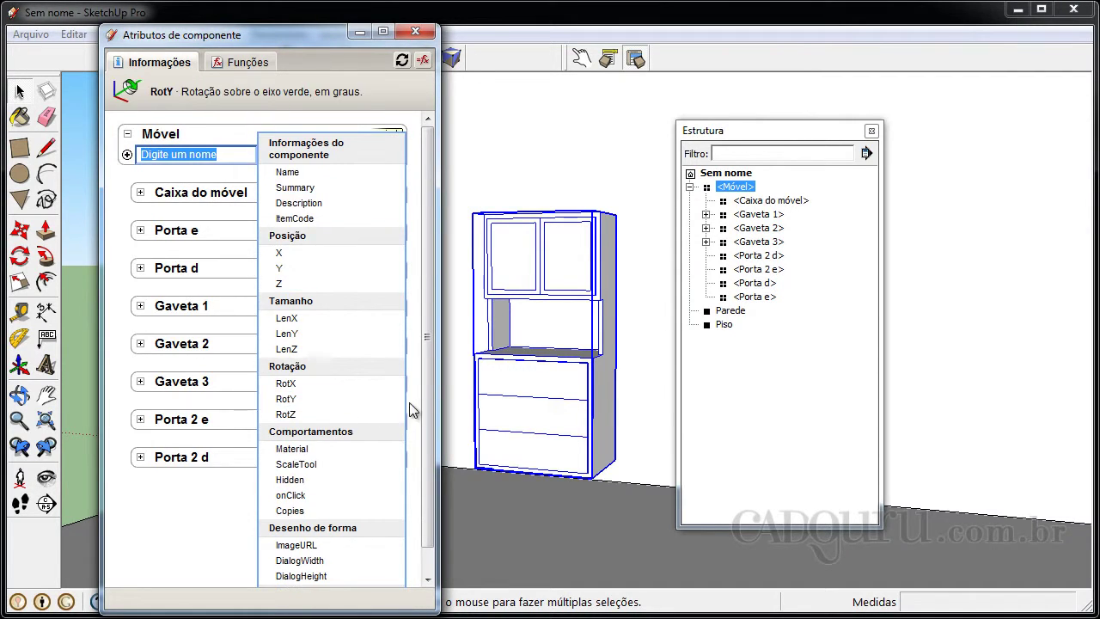
{"action": "scroll", "coordinate": [420, 339], "scroll_direction": "down", "scroll_amount": 1}
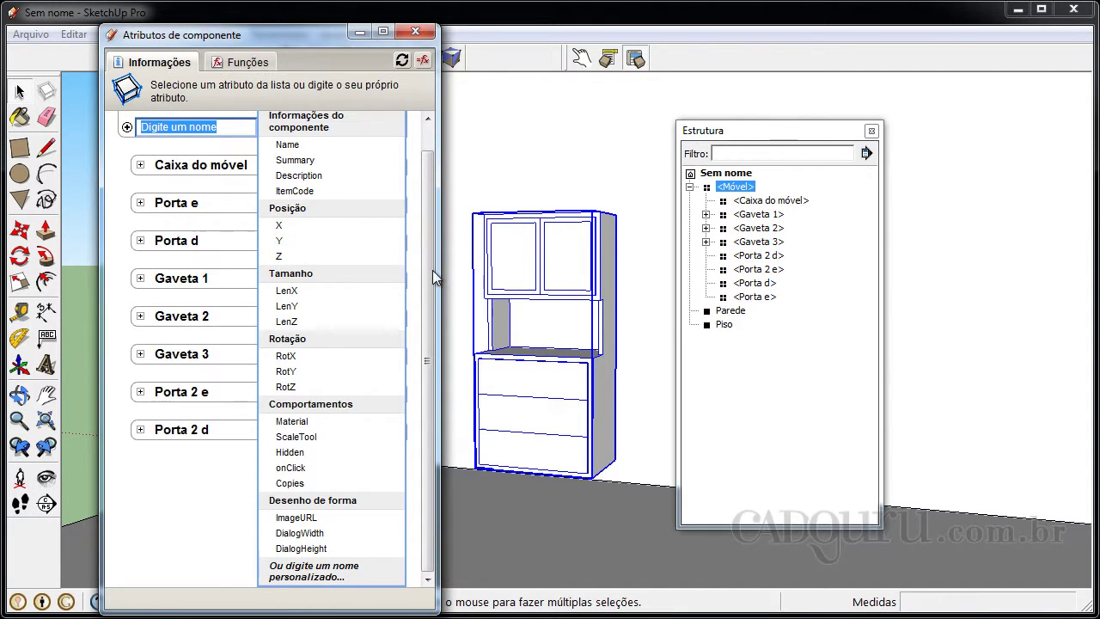
{"action": "scroll", "coordinate": [430, 275], "scroll_direction": "up", "scroll_amount": 1}
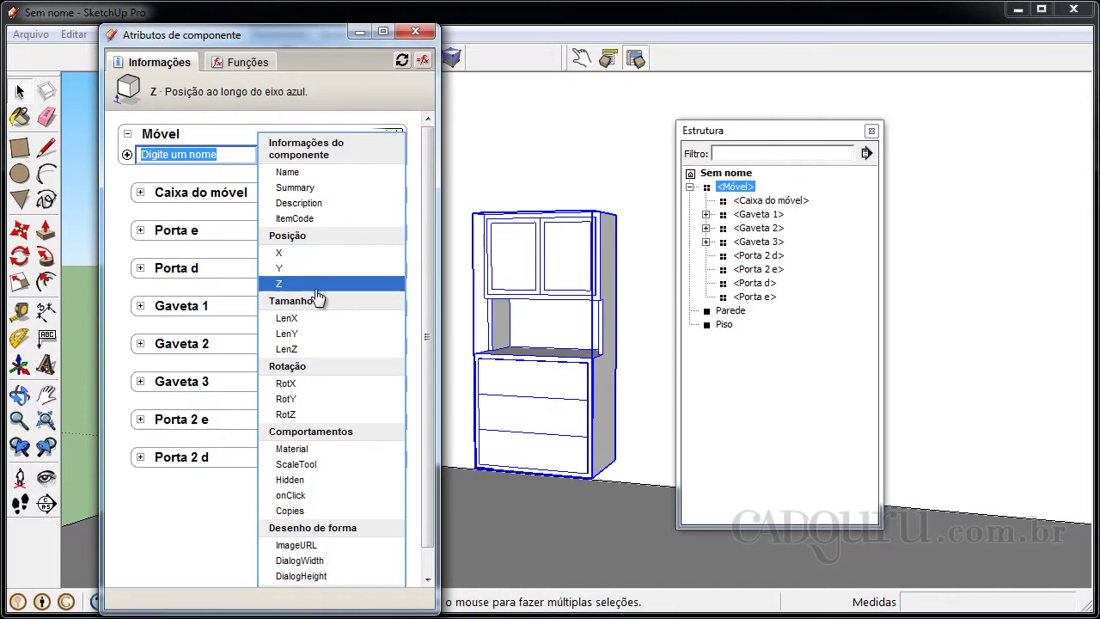
{"action": "scroll", "coordinate": [430, 447], "scroll_direction": "down", "scroll_amount": 1}
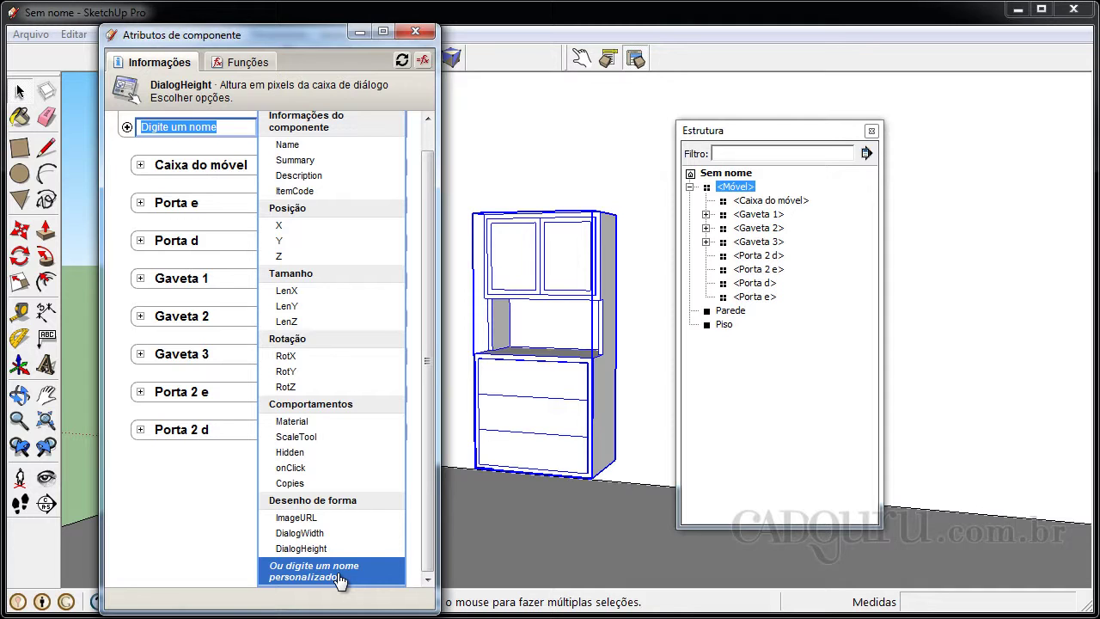
{"action": "type", "text": "Por"}
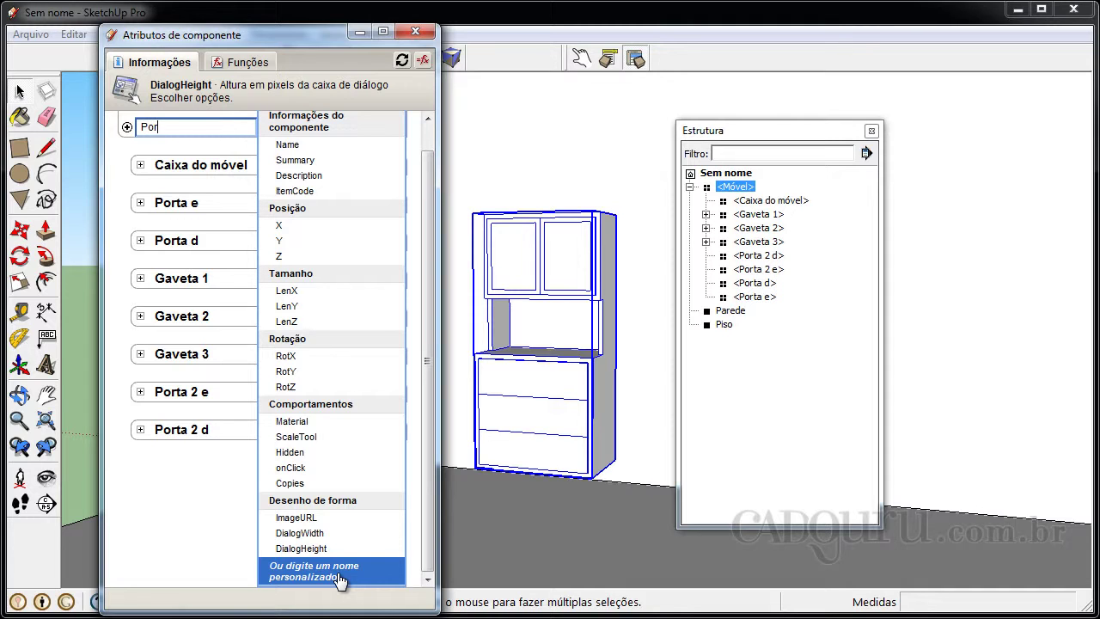
{"action": "type", "text": "ta"}
{"action": "key", "text": "Return"}
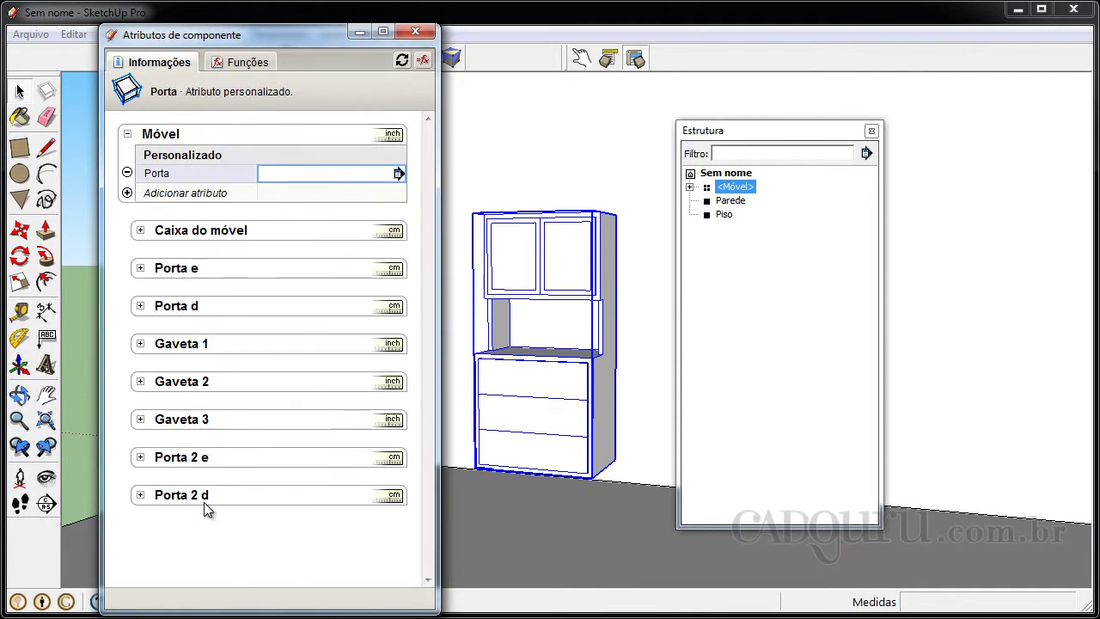
Step: Set the Porta attribute's display rule to "Os usuários podem selecionar de uma lista"
{"action": "left_click", "coordinate": [400, 175]}
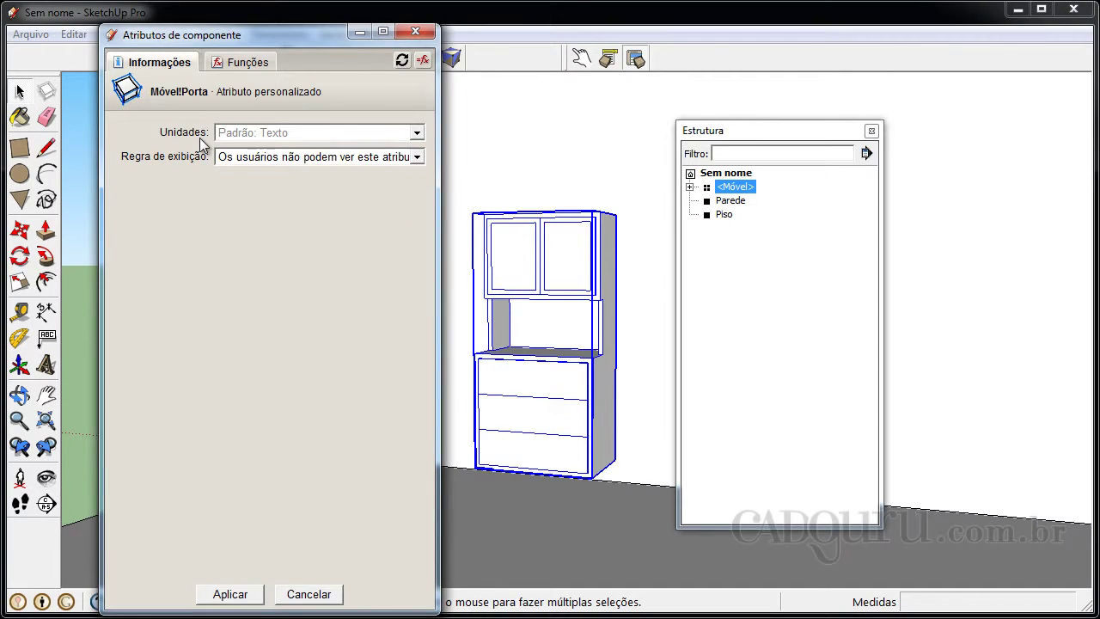
{"action": "left_click", "coordinate": [417, 158]}
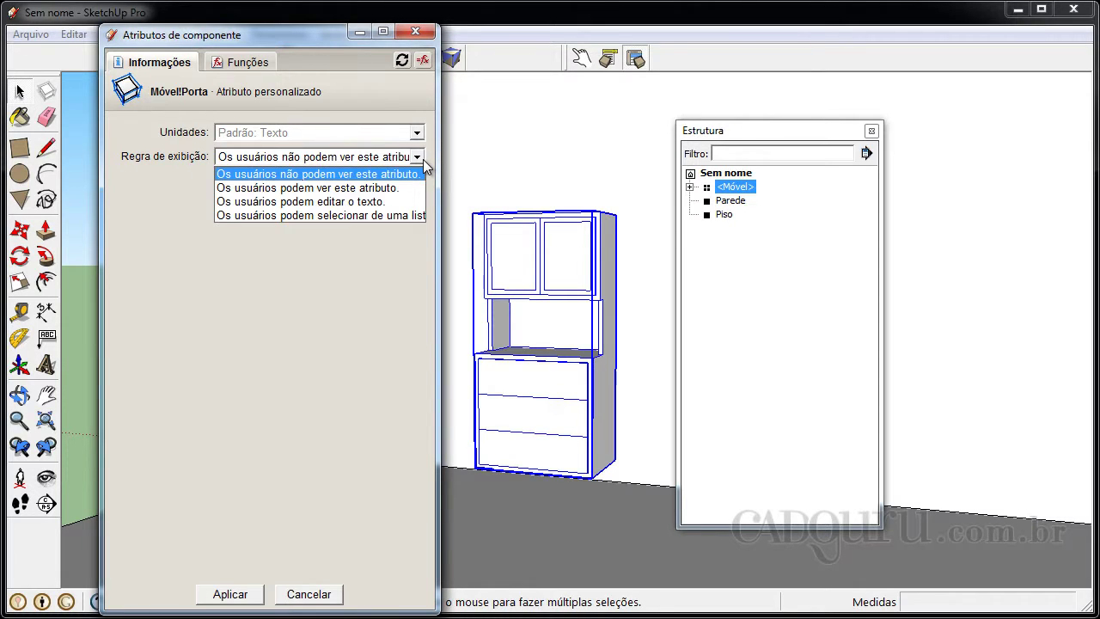
{"action": "left_click", "coordinate": [312, 216]}
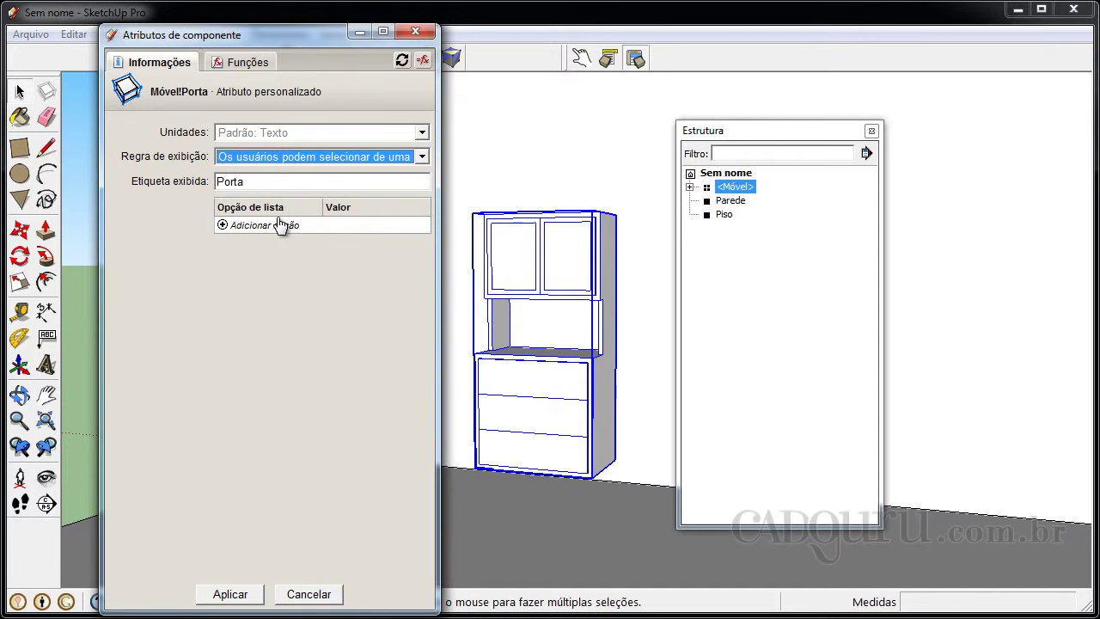
Step: Add the list option Porta 1 with value 1 to the Porta attribute
{"action": "left_click", "coordinate": [224, 226]}
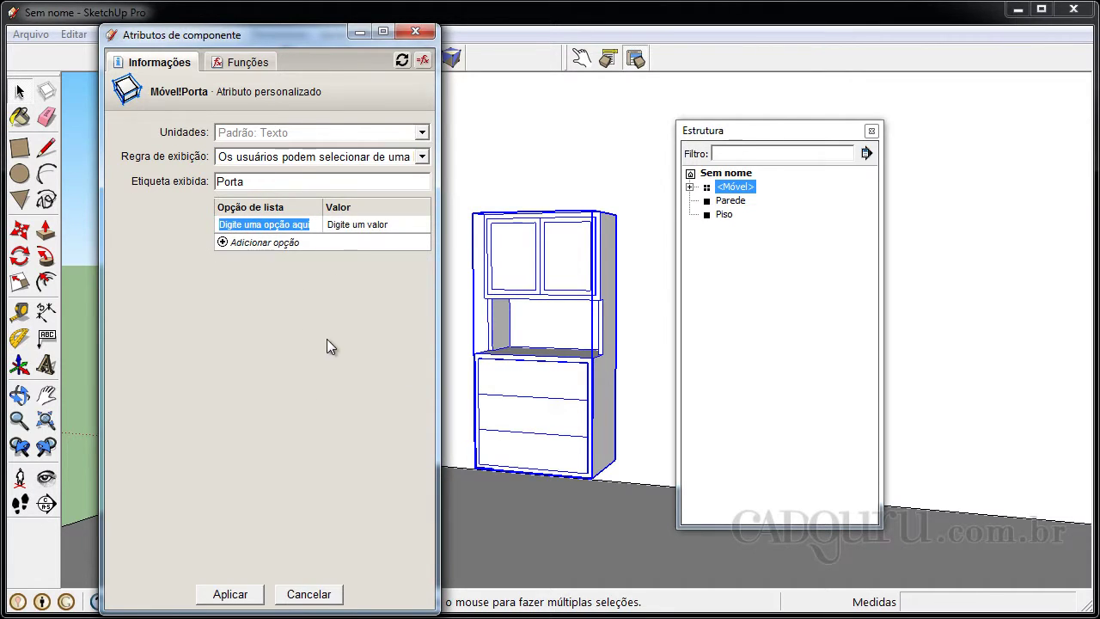
{"action": "type", "text": "Po"}
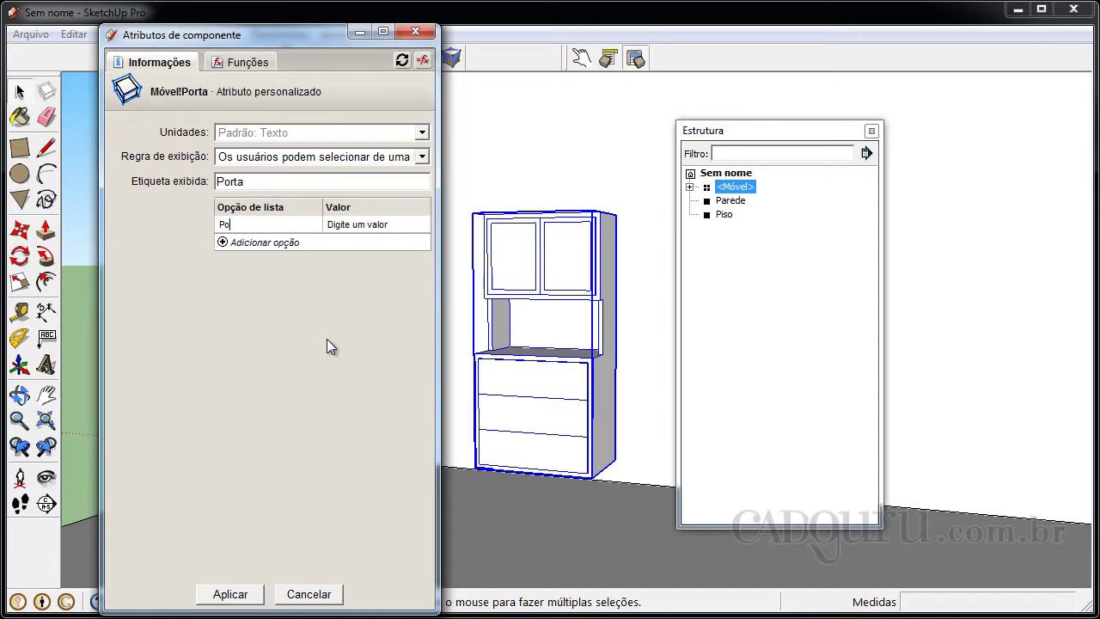
{"action": "type", "text": "rta 1"}
{"action": "left_click", "coordinate": [356, 224]}
{"action": "type", "text": "1"}
Step: Add a second list option, Porta 2, with value 2 and apply the Porta attribute's settings
{"action": "left_click", "coordinate": [225, 243]}
{"action": "type", "text": "Po"}
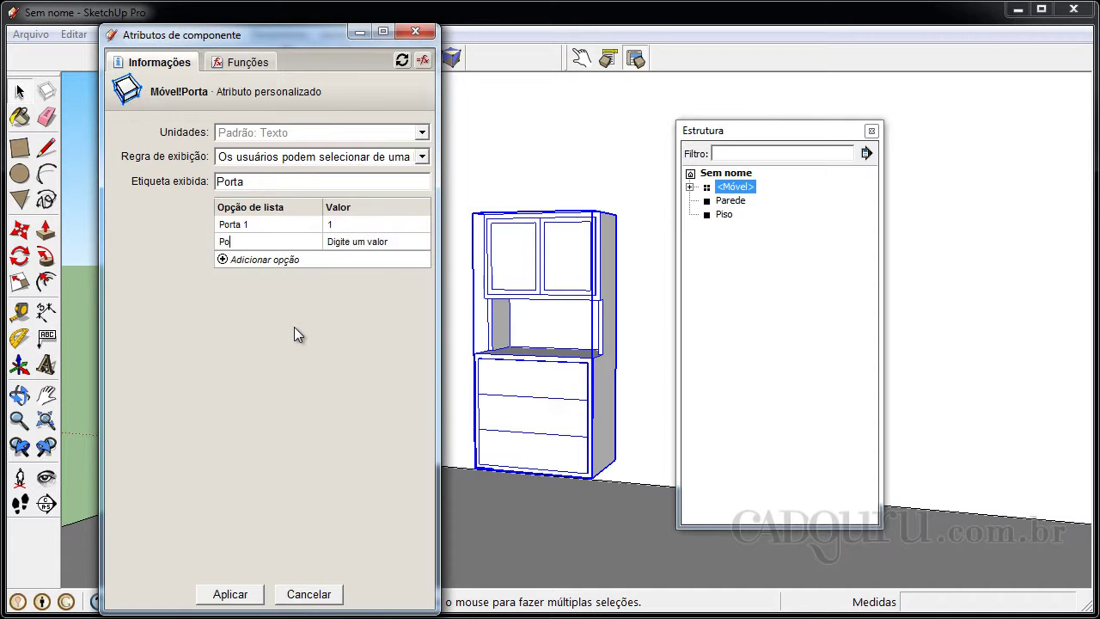
{"action": "type", "text": "rta 2"}
{"action": "left_click", "coordinate": [359, 243]}
{"action": "type", "text": "2"}
{"action": "key", "text": "Return"}
{"action": "left_click", "coordinate": [231, 594]}
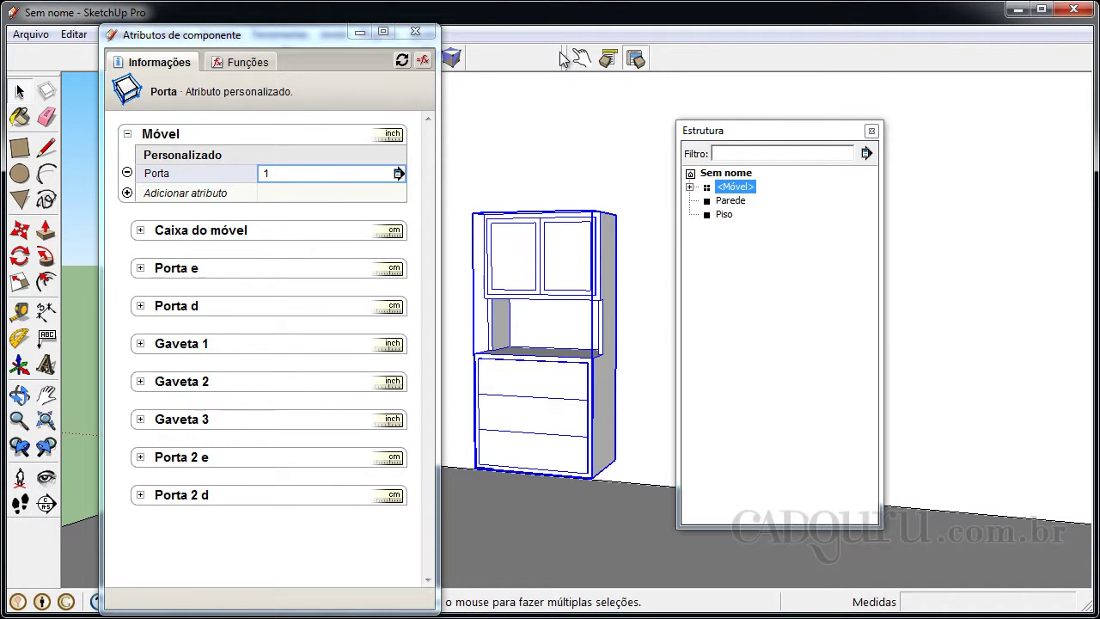
Step: Open the component options of Móvel beside the cabinet and view the choices offered for Porta
{"action": "left_click", "coordinate": [609, 58]}
{"action": "left_click_drag", "start_coordinate": [586, 84], "coordinate": [825, 81]}
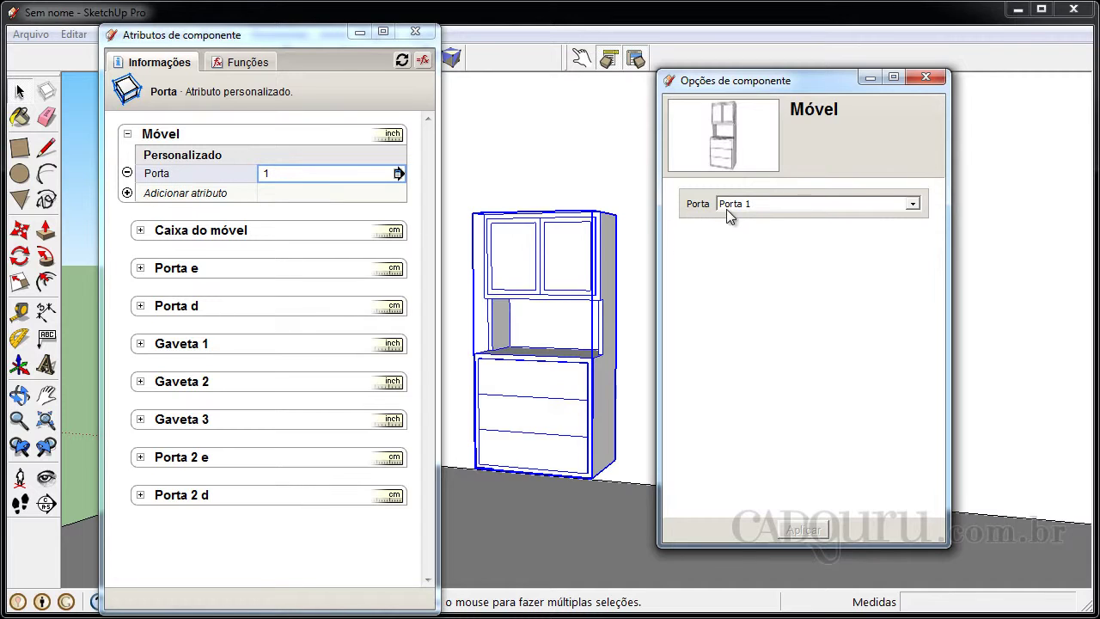
{"action": "left_click", "coordinate": [913, 205]}
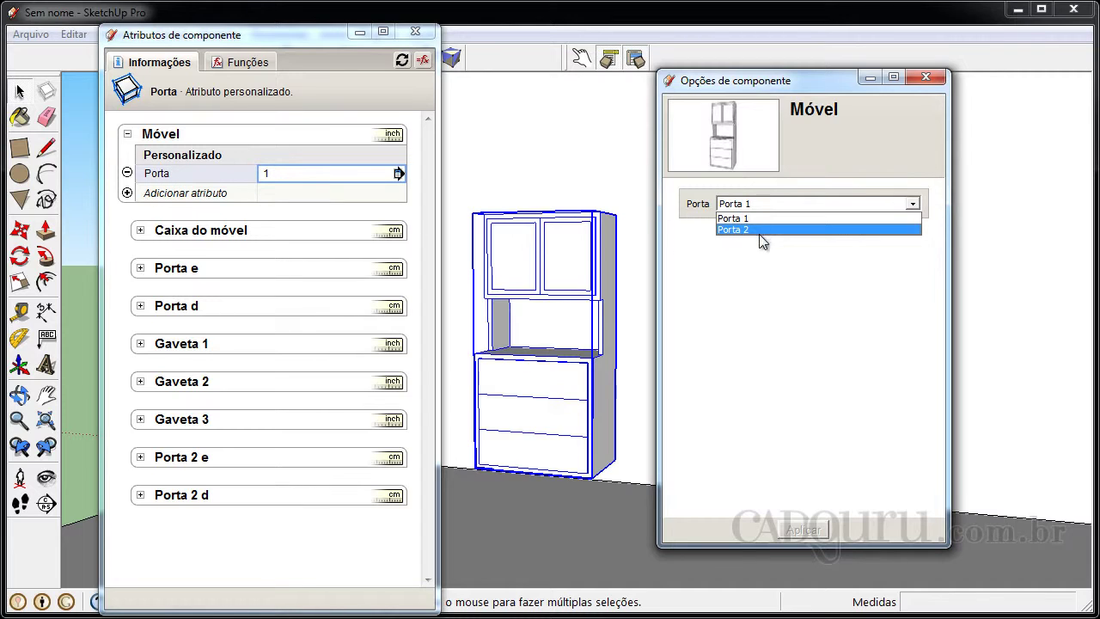
{"action": "left_click", "coordinate": [736, 285]}
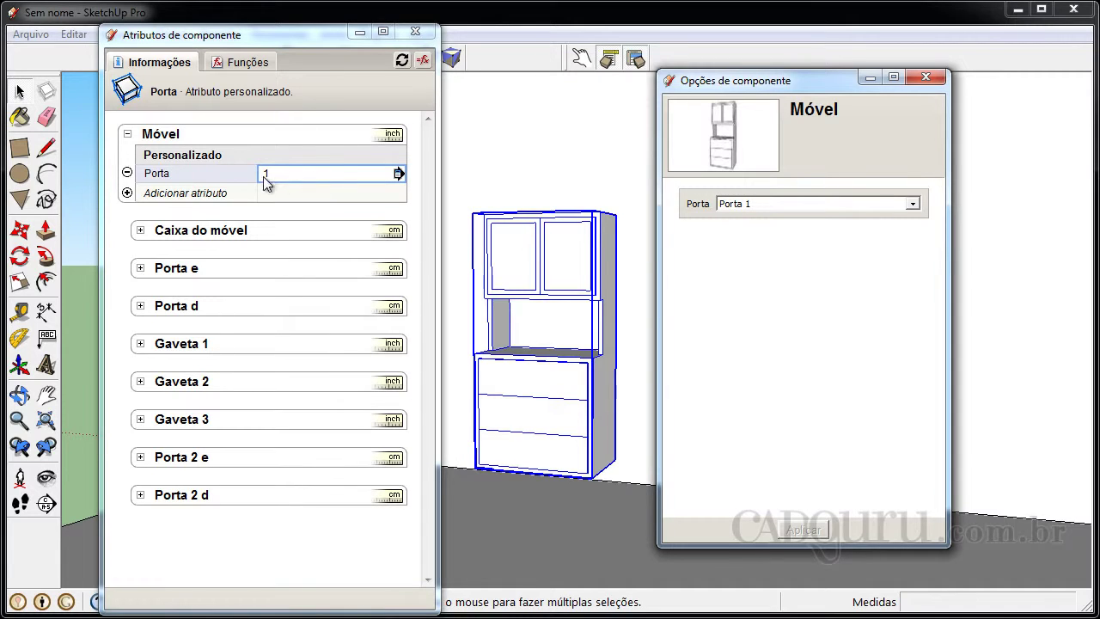
Step: Choose Porta 2 for the cabinet's Porta option and apply it
{"action": "left_click", "coordinate": [914, 204]}
{"action": "left_click", "coordinate": [843, 230]}
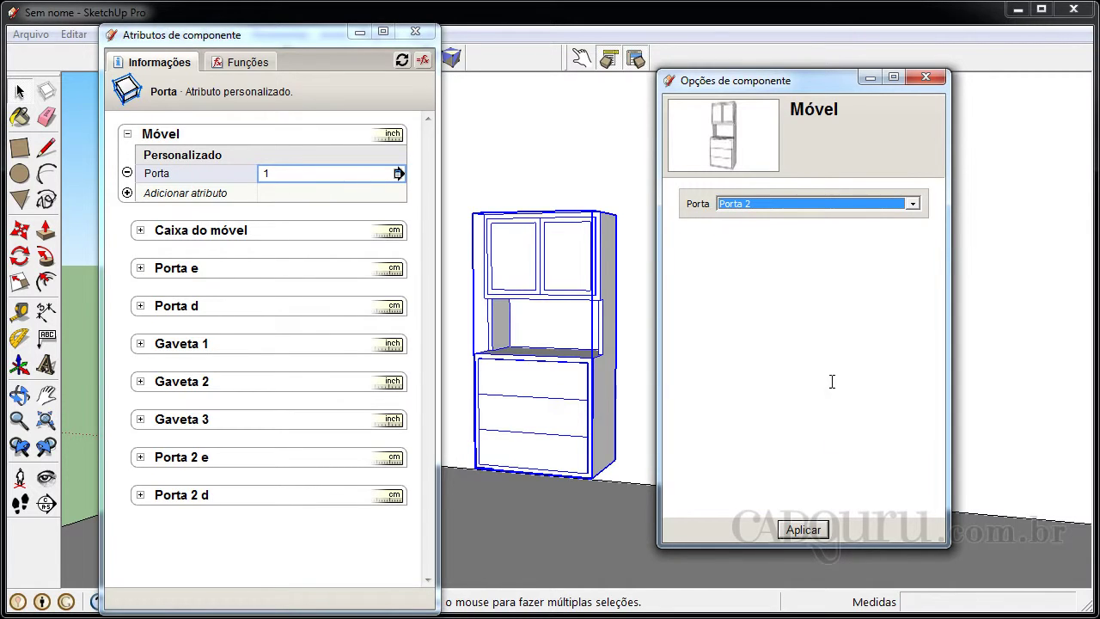
{"action": "left_click", "coordinate": [807, 532]}
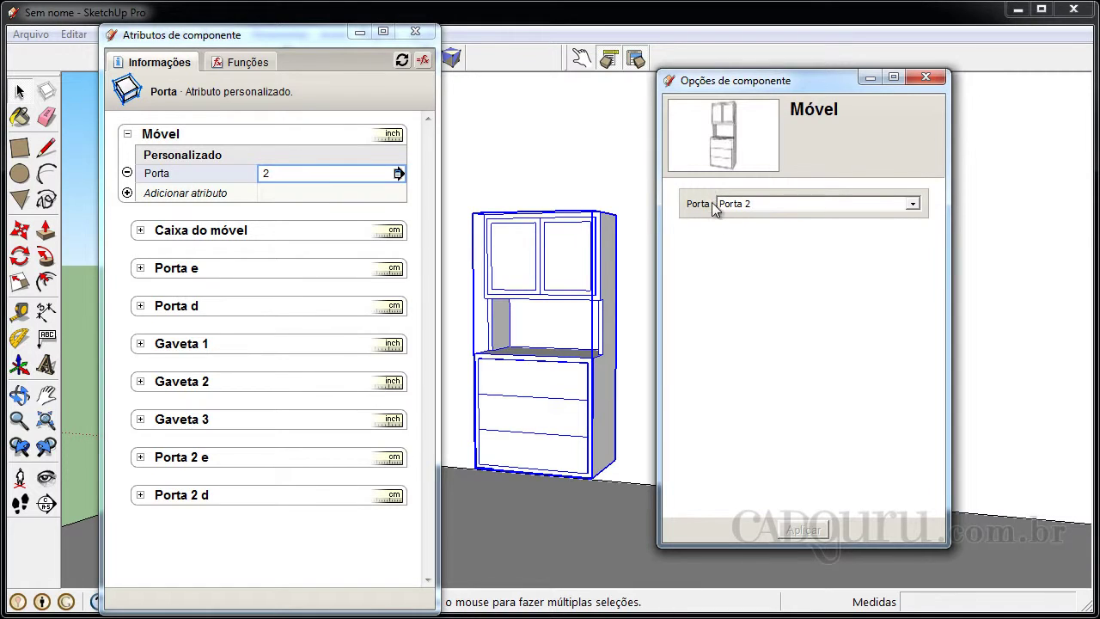
Step: Switch the cabinet's Porta option back to Porta 1 and apply the change
{"action": "left_click", "coordinate": [915, 204]}
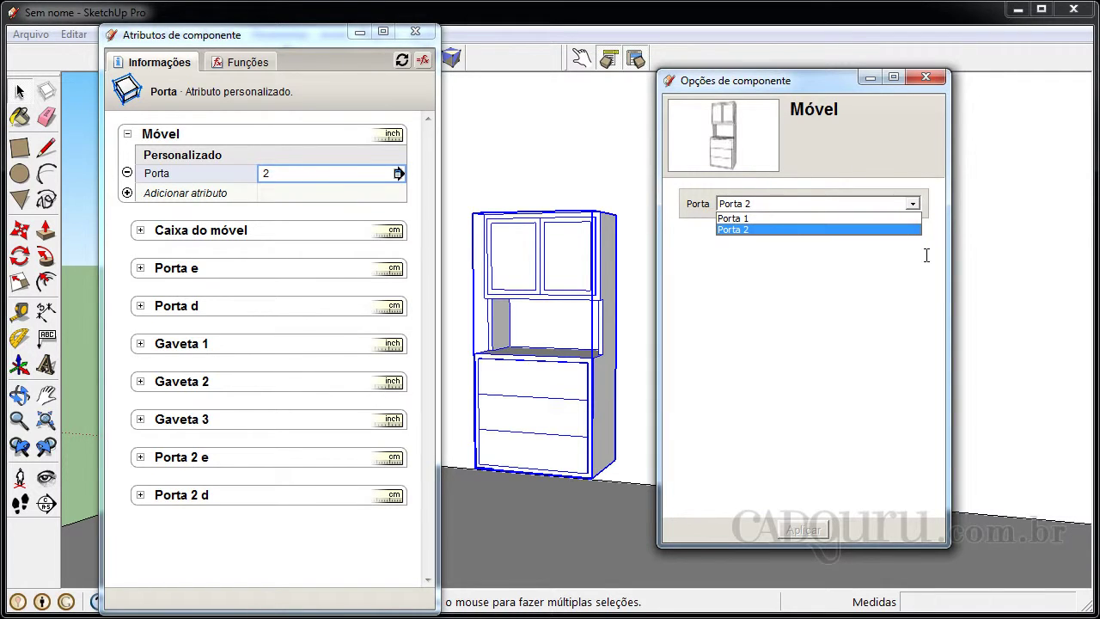
{"action": "left_click", "coordinate": [914, 252]}
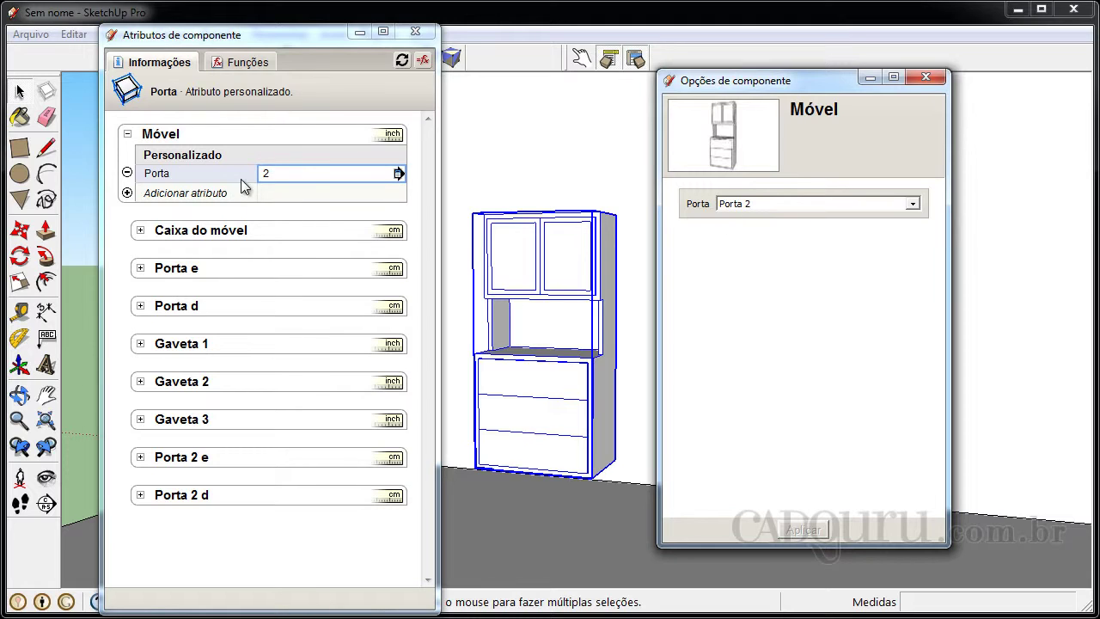
{"action": "left_click", "coordinate": [911, 208]}
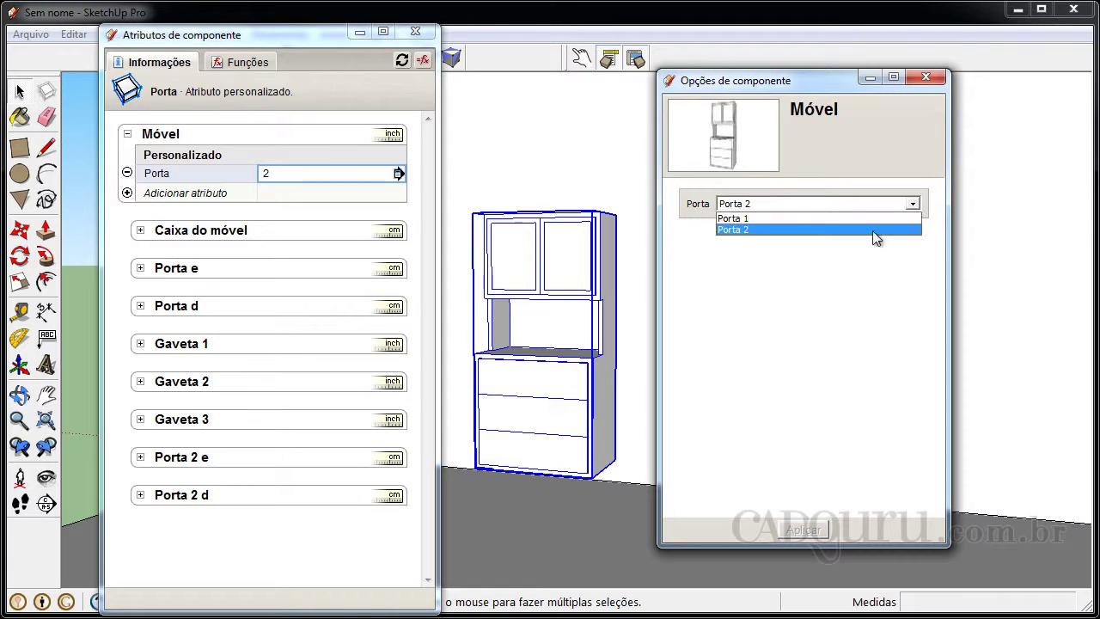
{"action": "left_click", "coordinate": [815, 221]}
{"action": "left_click", "coordinate": [808, 528]}
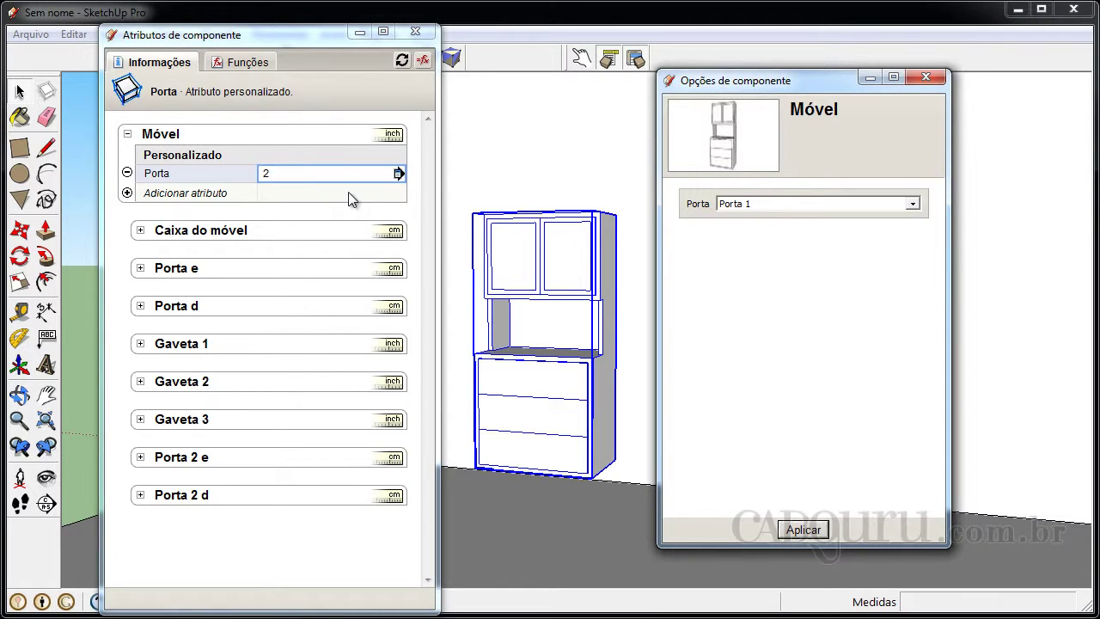
Step: Set the cabinet's Porta option to Porta 2 again, apply it, and move the options window closer to the cabinet
{"action": "left_click", "coordinate": [913, 206]}
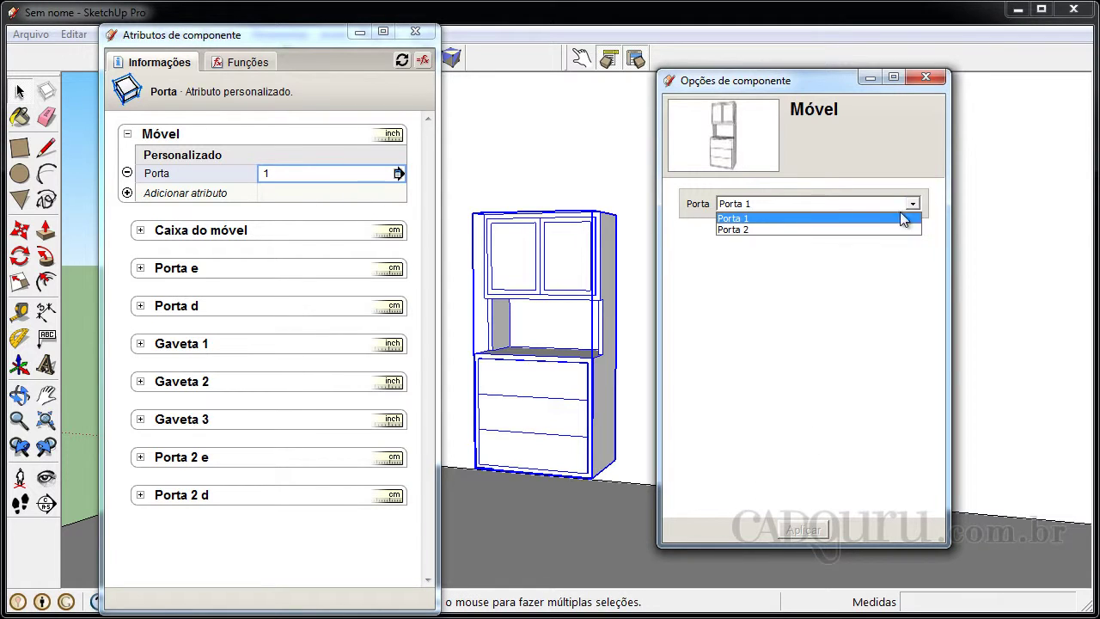
{"action": "left_click", "coordinate": [806, 229]}
{"action": "left_click", "coordinate": [800, 529]}
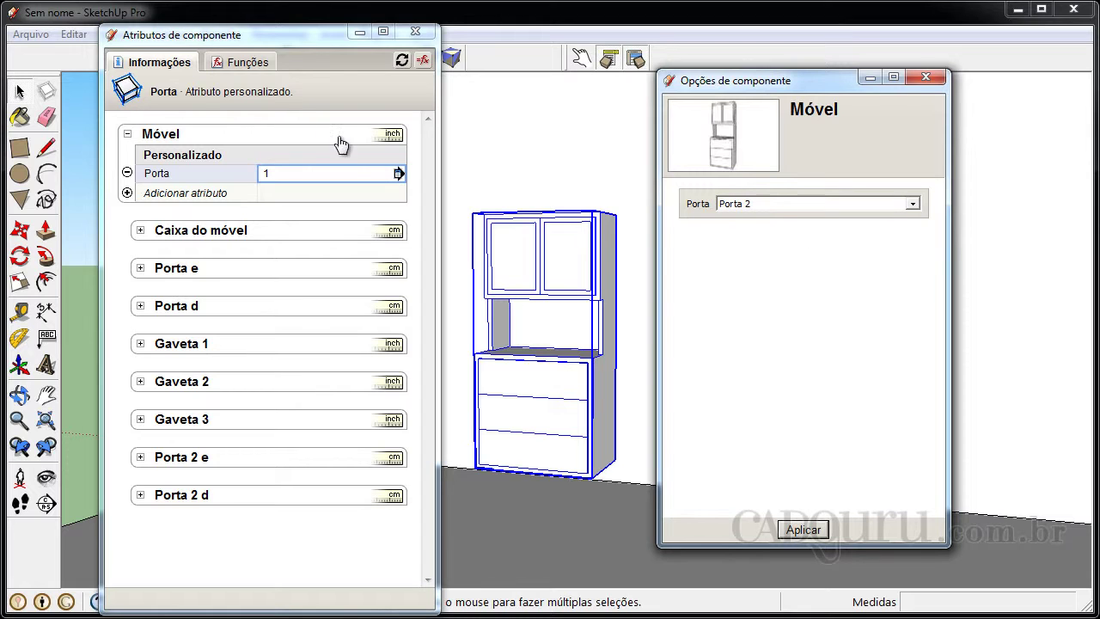
{"action": "left_click", "coordinate": [796, 526]}
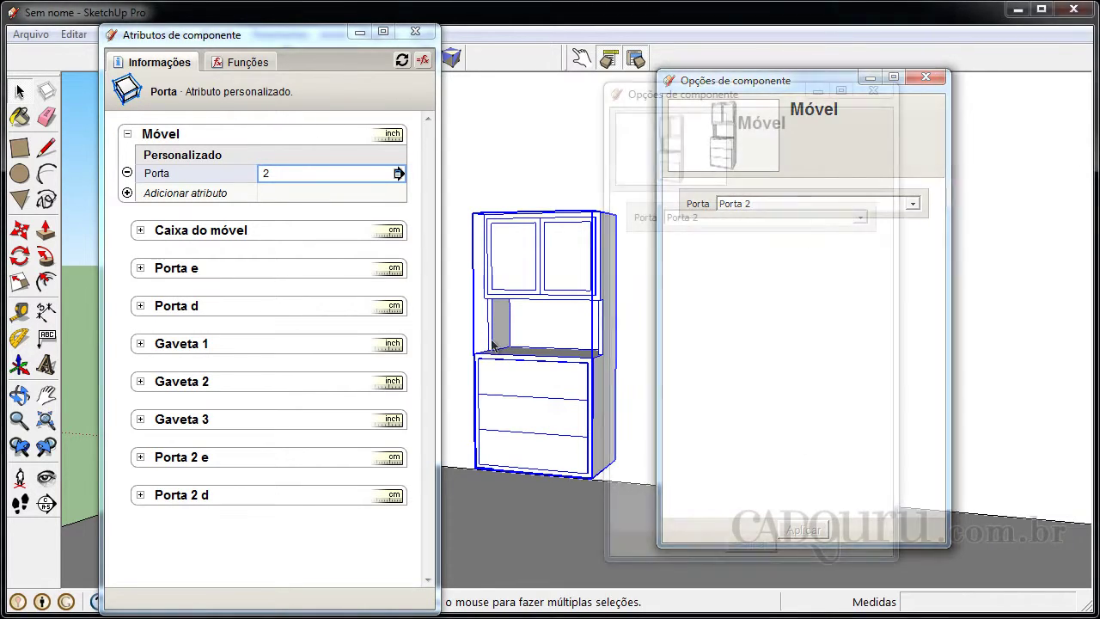
{"action": "left_click_drag", "start_coordinate": [739, 80], "coordinate": [686, 93]}
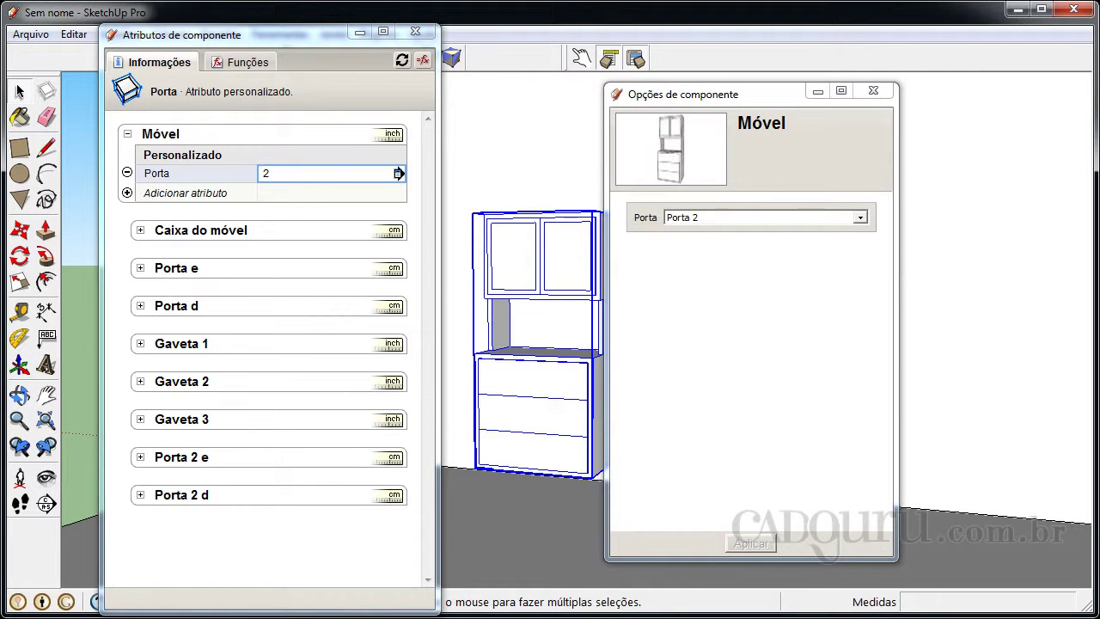